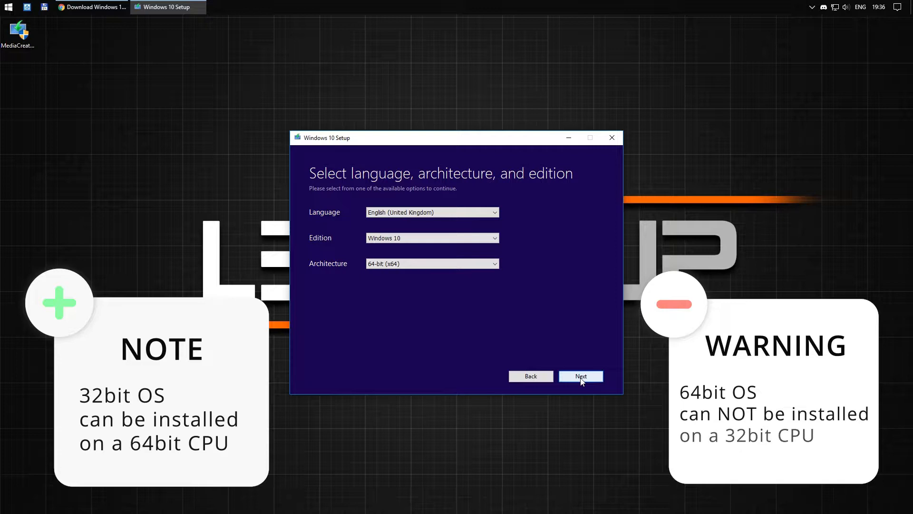
Create Windows 10 installation media on the 32GB USB drive H: and wait until it reports ready.
click(580, 376)
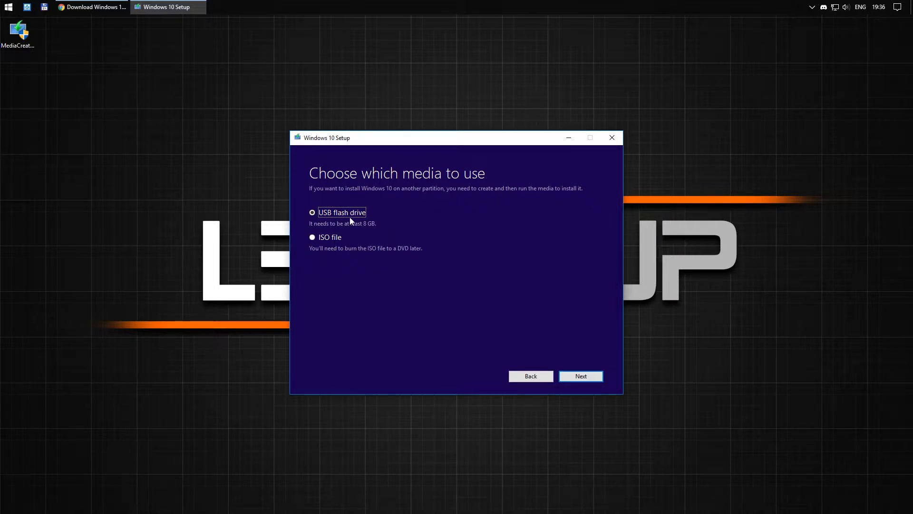
click(582, 377)
click(338, 233)
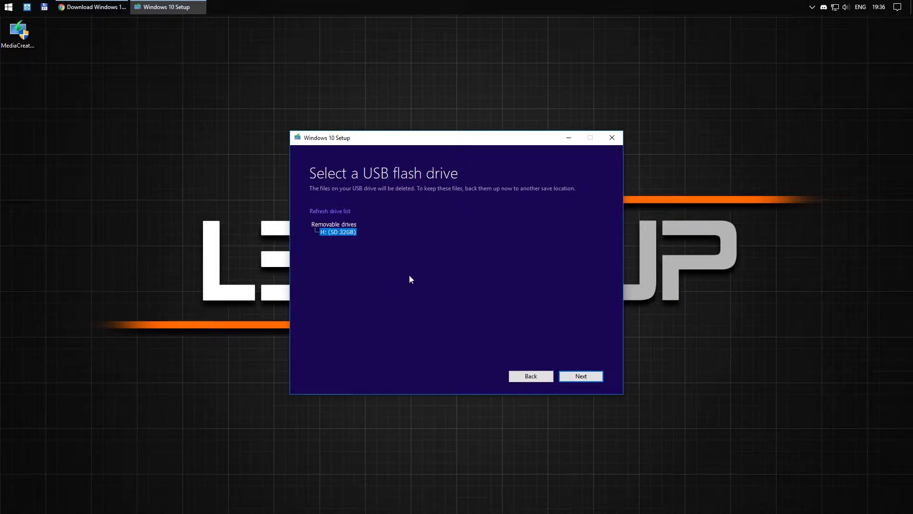
click(590, 378)
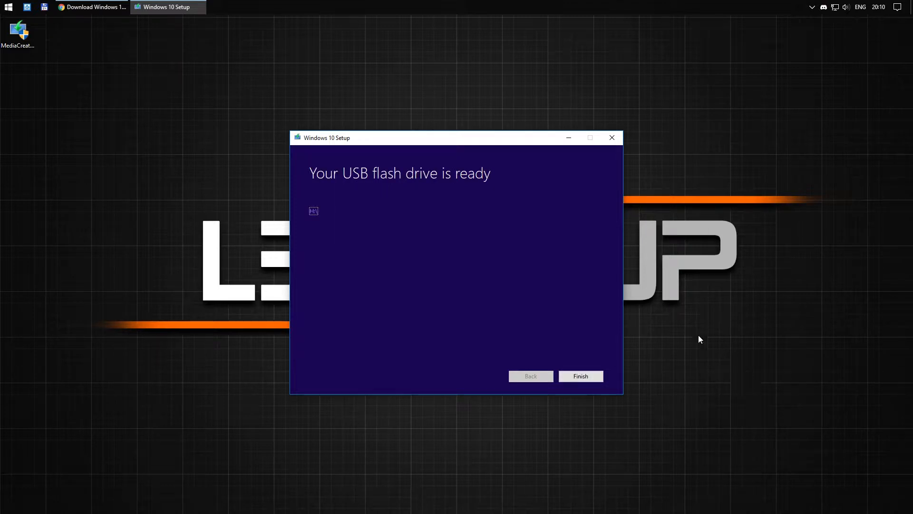
Close the media tool, then pick 'UEFI: SanDisk, Partition 1' from the BIOS boot menu.
click(589, 377)
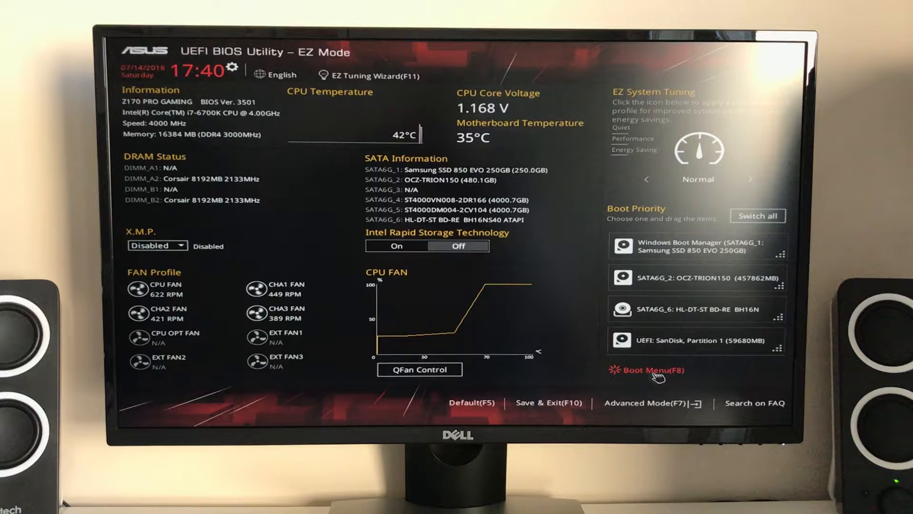
click(655, 372)
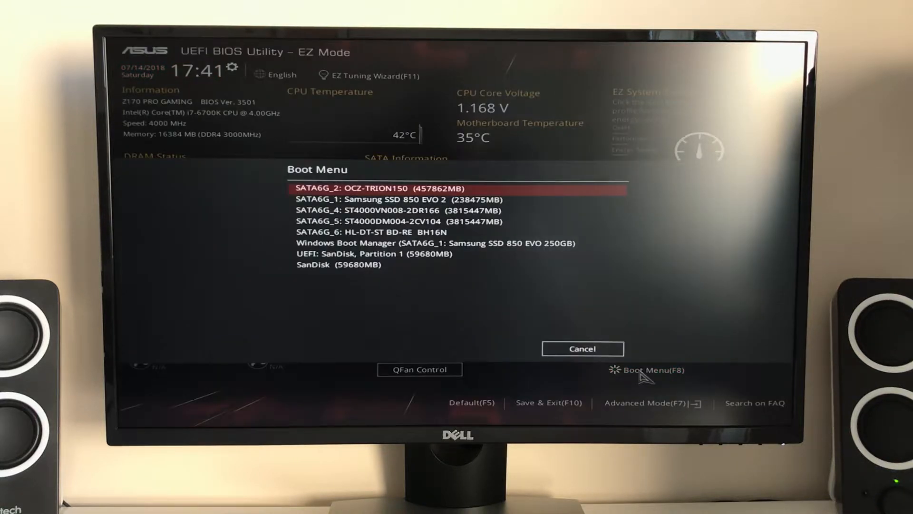
key(Down)
key(Down)
key(Down)
key(Down)
key(Down)
key(Down)
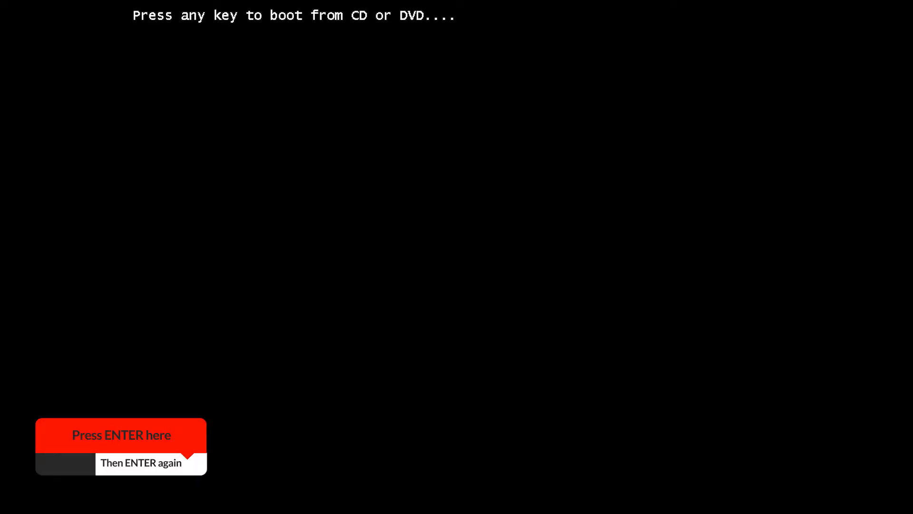
Boot from the USB, keep English (United States) language settings, and start the installation.
key(Return)
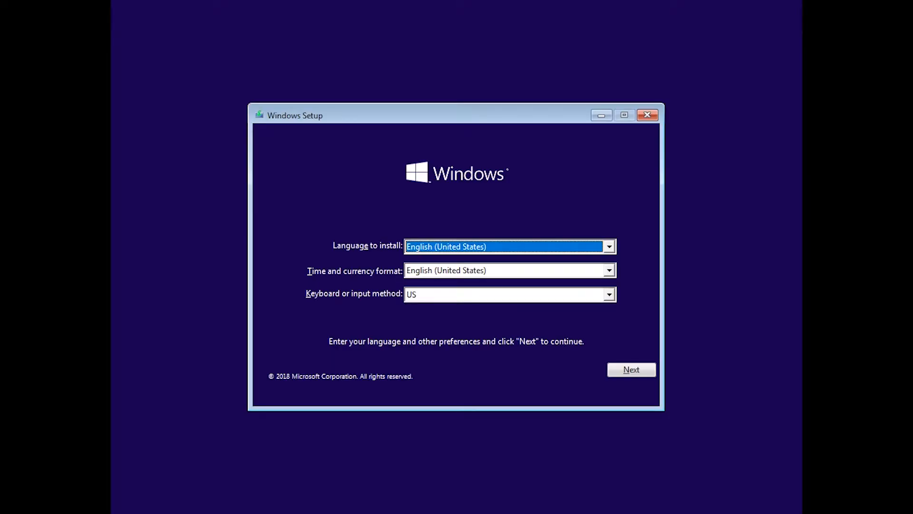
click(648, 372)
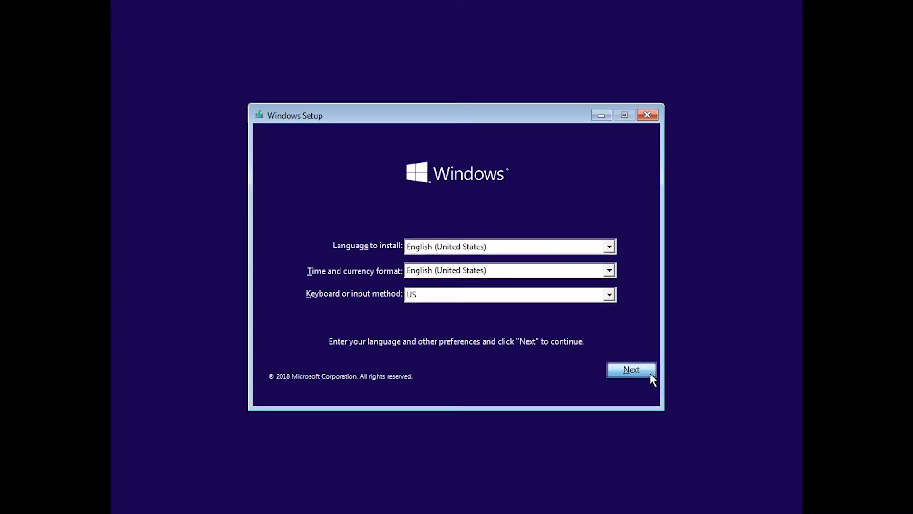
click(445, 271)
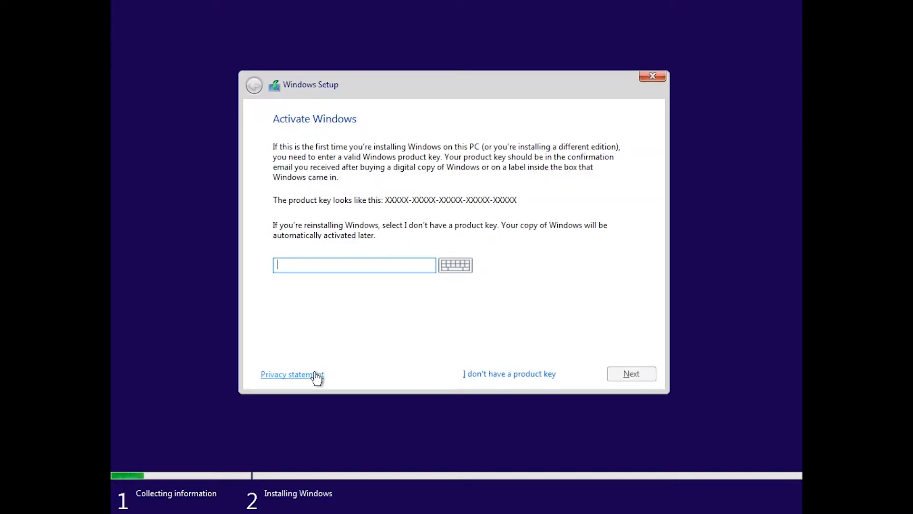
Skip the product key, choose Windows 10 Pro, and accept the license terms.
click(525, 374)
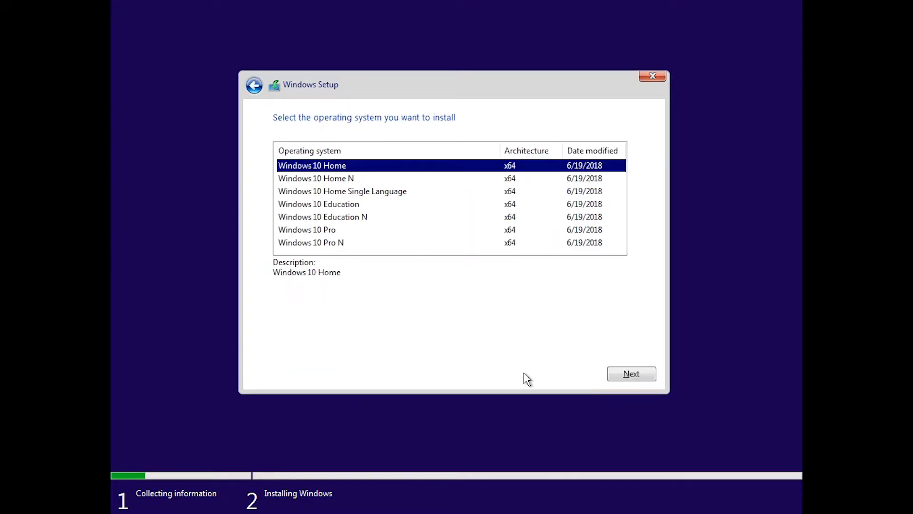
click(334, 231)
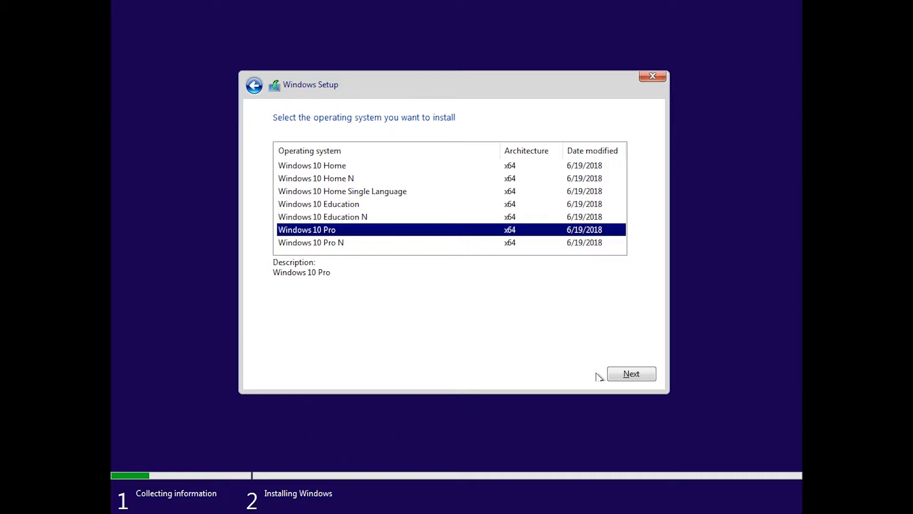
click(640, 374)
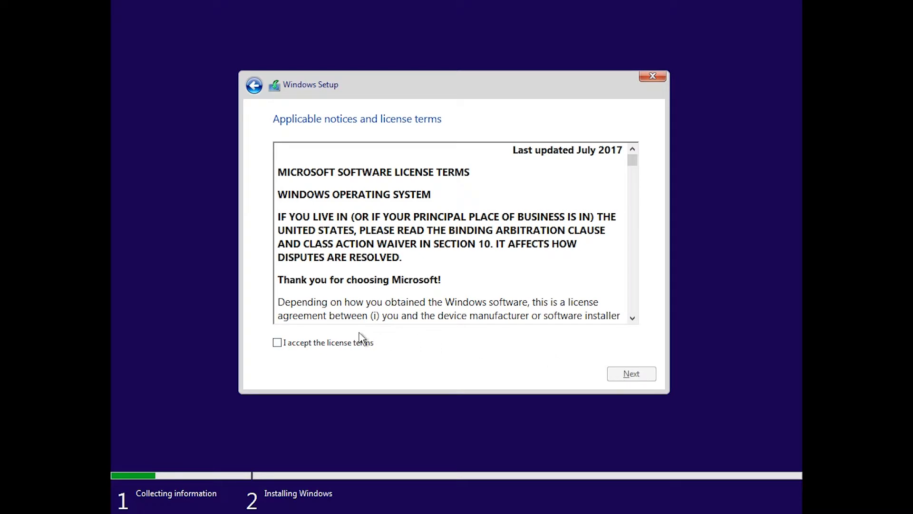
click(336, 343)
Do a custom install, creating a 40960 MB partition and installing onto Drive 0 Partition 4.
click(620, 373)
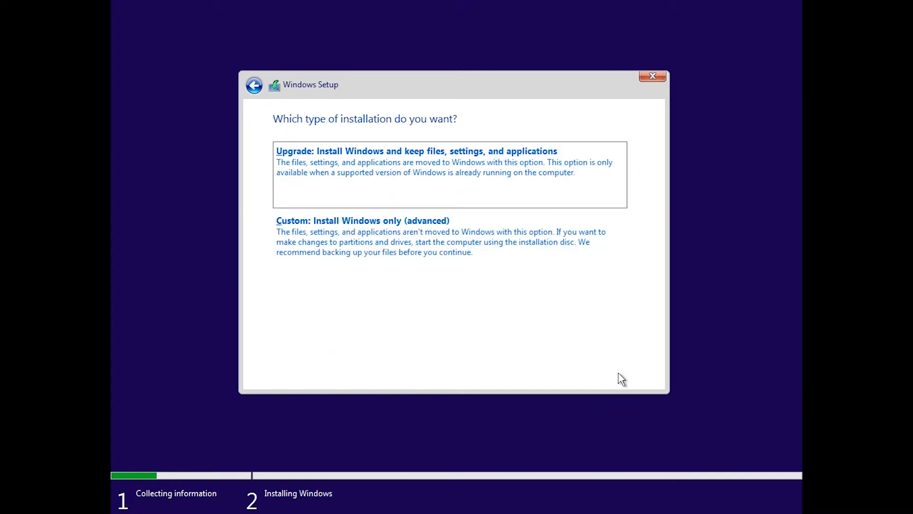
click(409, 241)
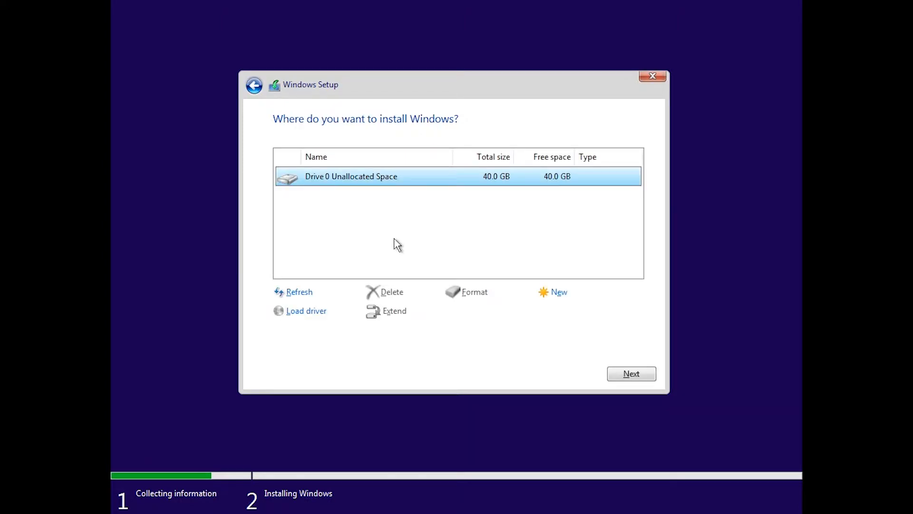
click(555, 292)
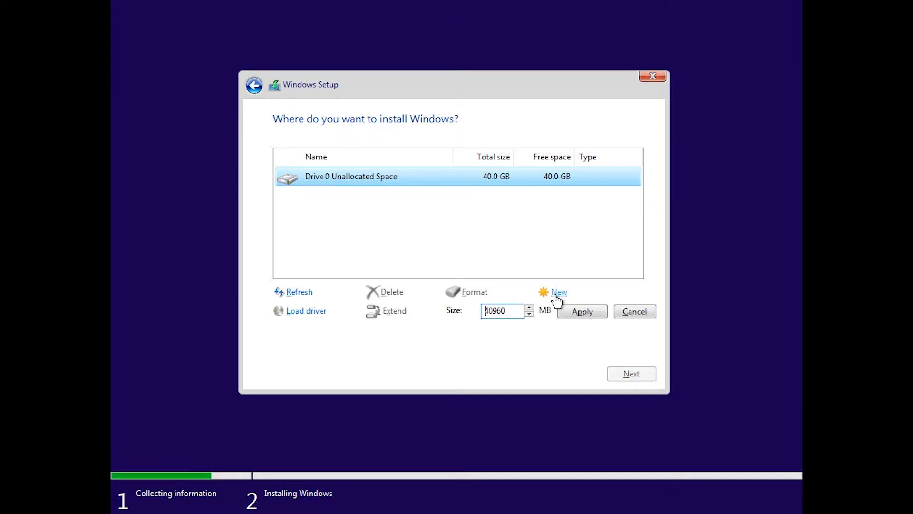
click(576, 315)
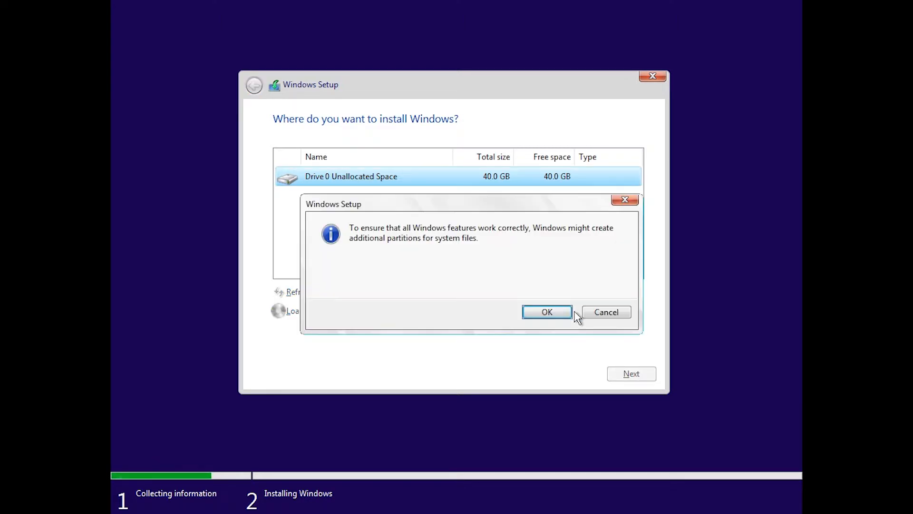
click(556, 312)
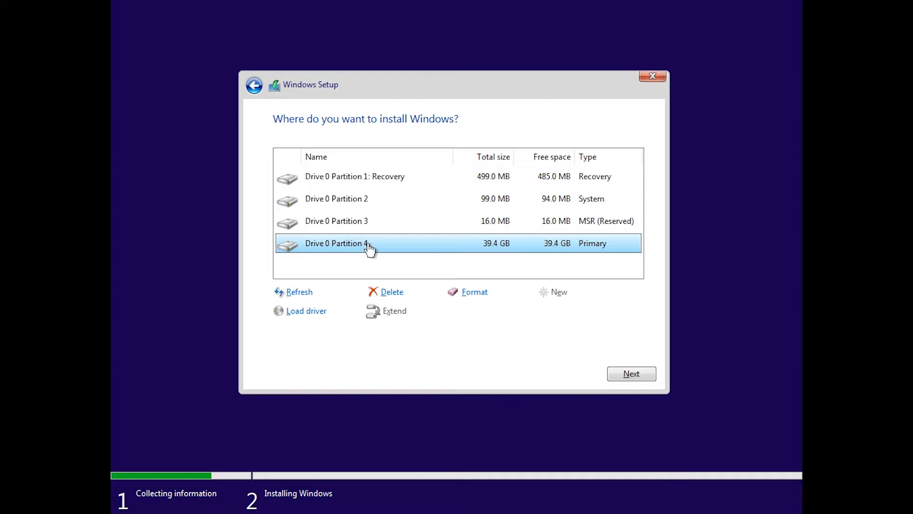
click(633, 373)
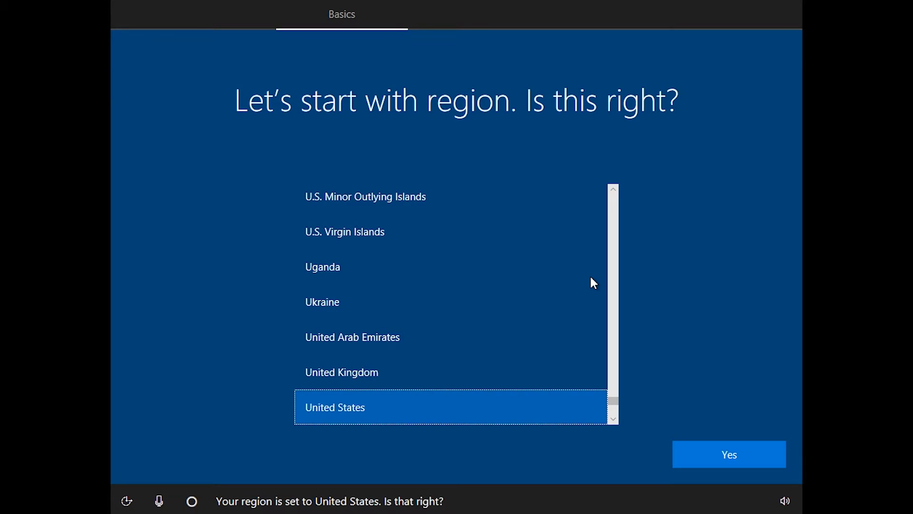
Confirm United States region and US keyboard layout, skipping a second layout.
click(738, 454)
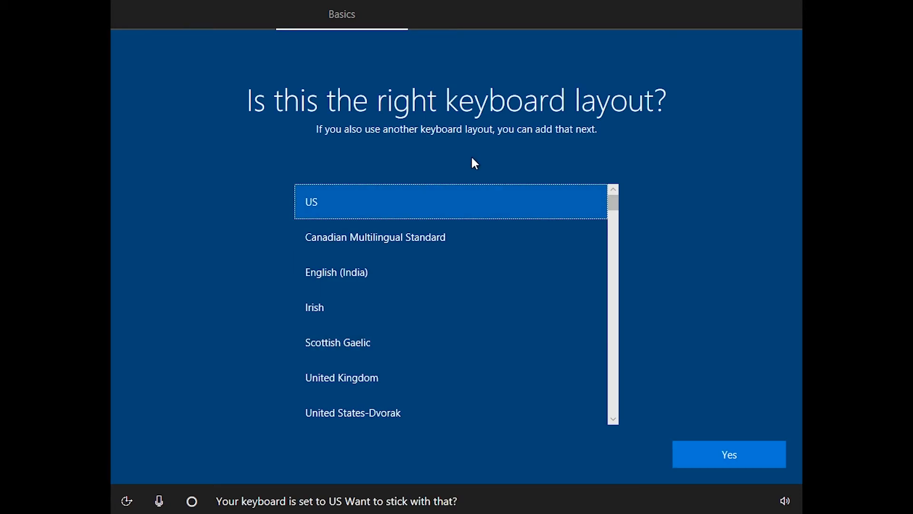
click(743, 458)
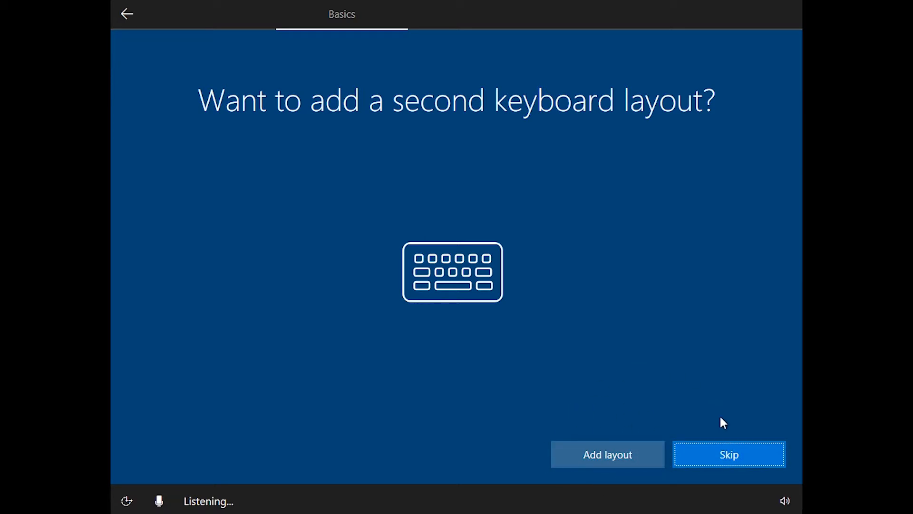
click(734, 445)
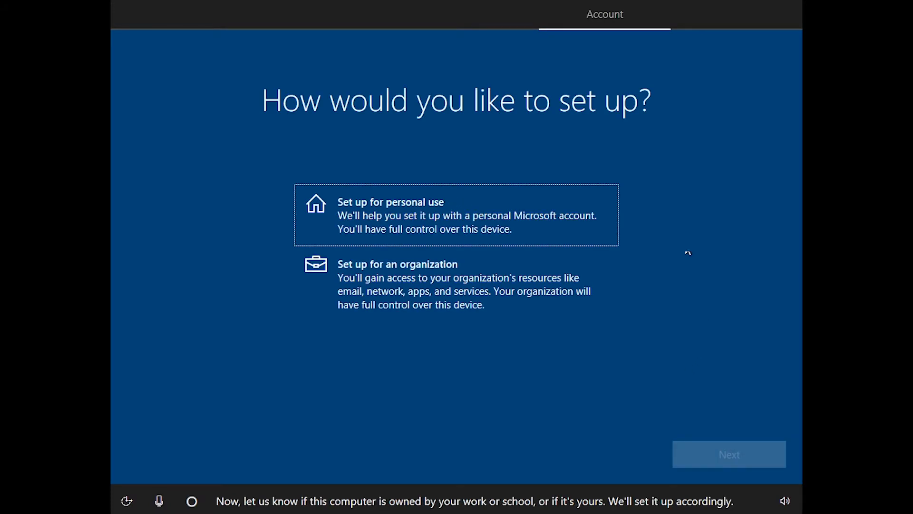
Choose personal use, enter an account name, then switch to an offline account.
click(442, 217)
click(741, 454)
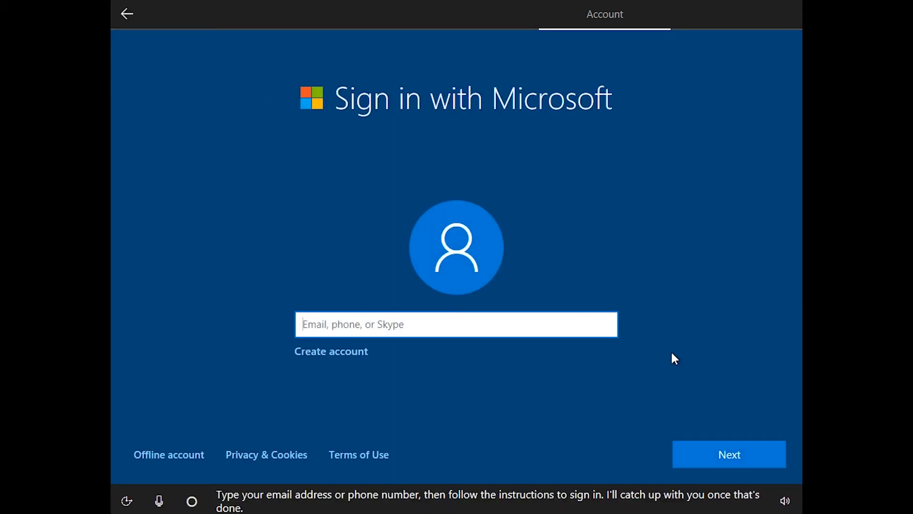
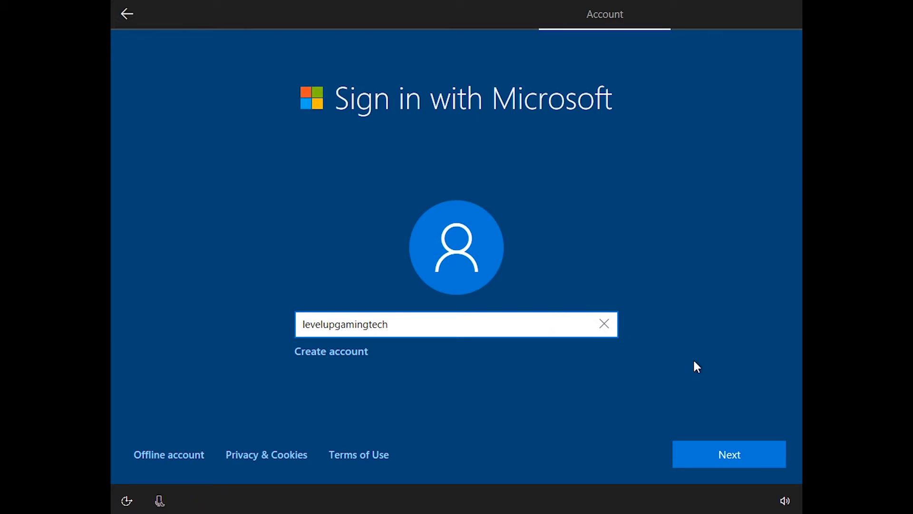
click(751, 452)
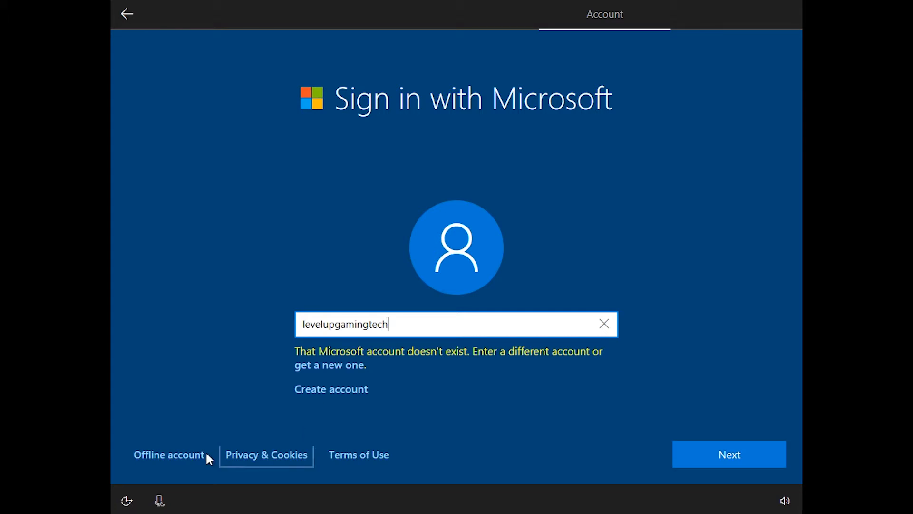
click(162, 458)
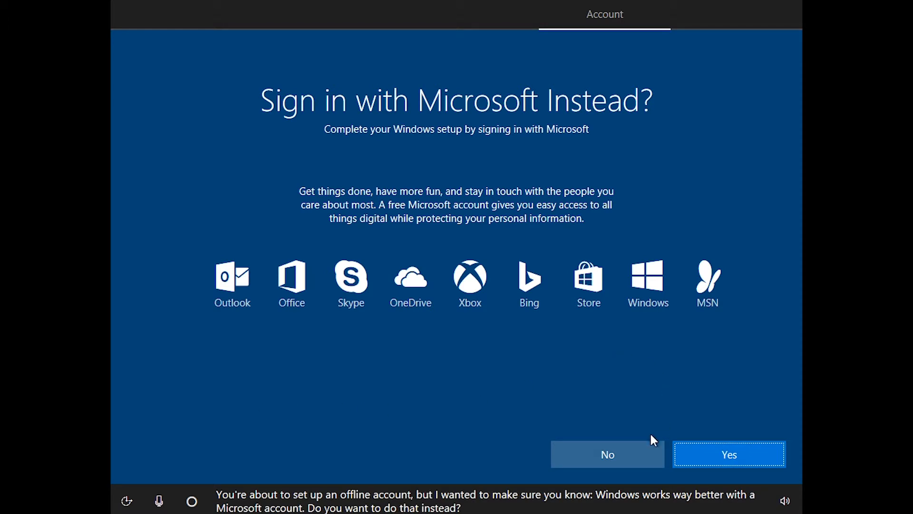
Decline Microsoft sign-in, enter the local user name, and set and confirm the account password.
click(600, 452)
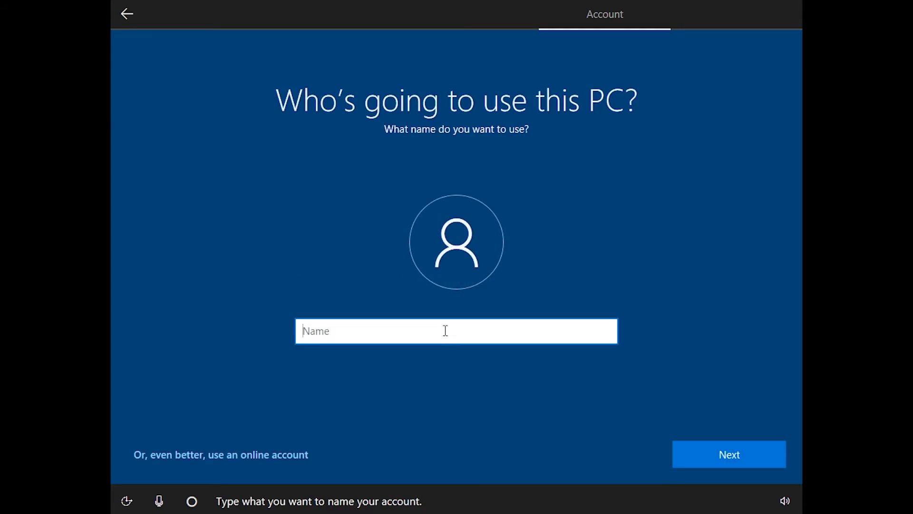
text(level)
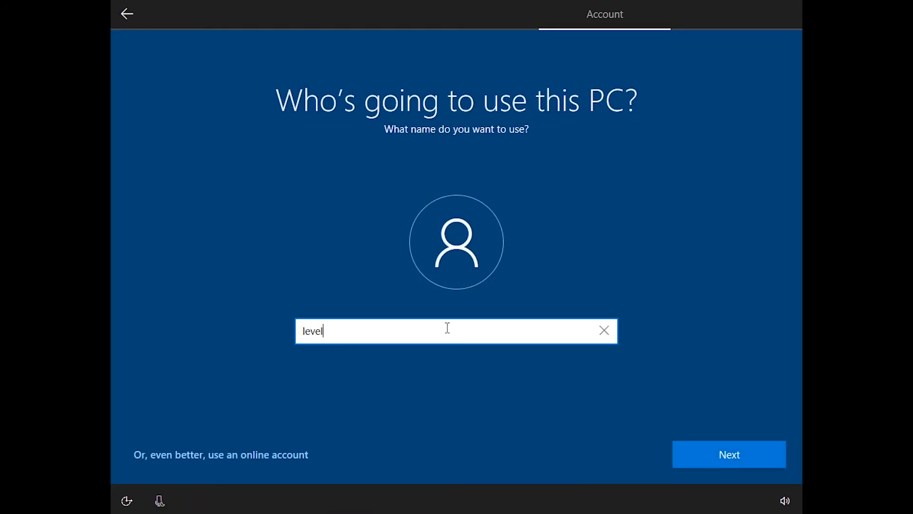
text(upgamingtech)
key(Return)
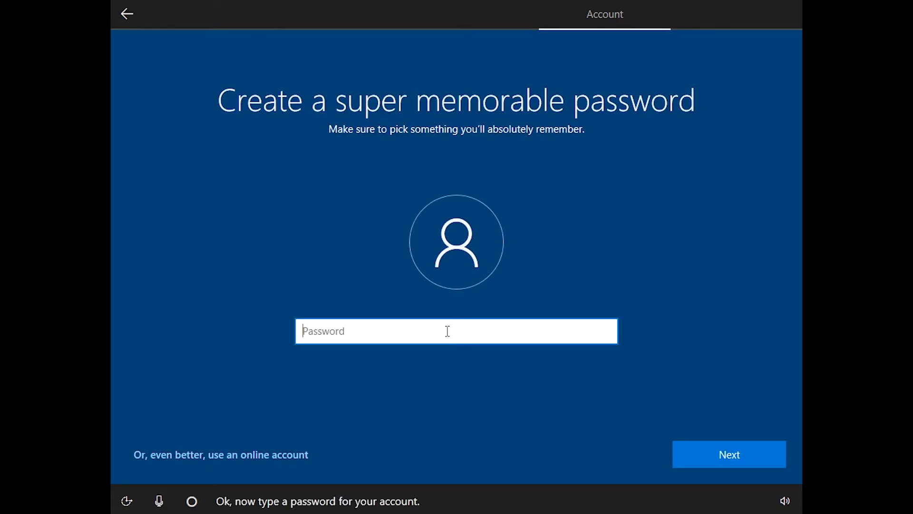
text(••••••••••)
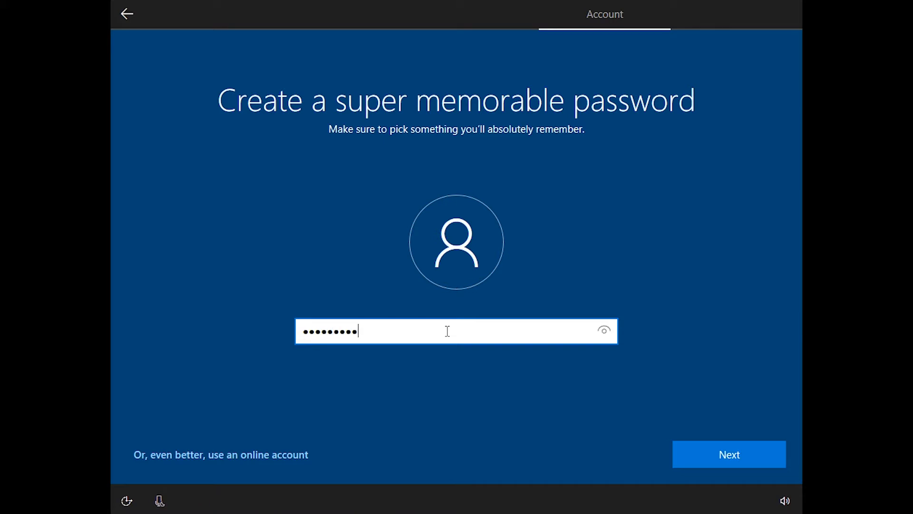
key(Return)
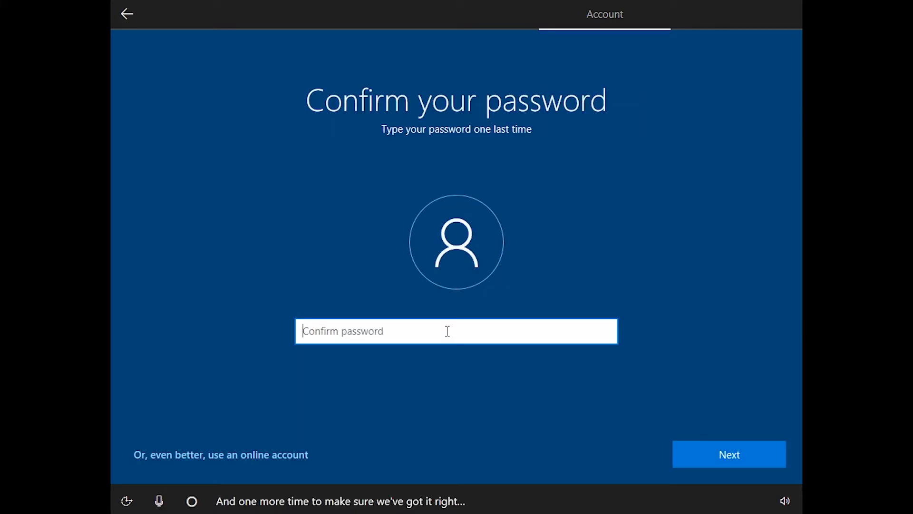
text(••••••••)
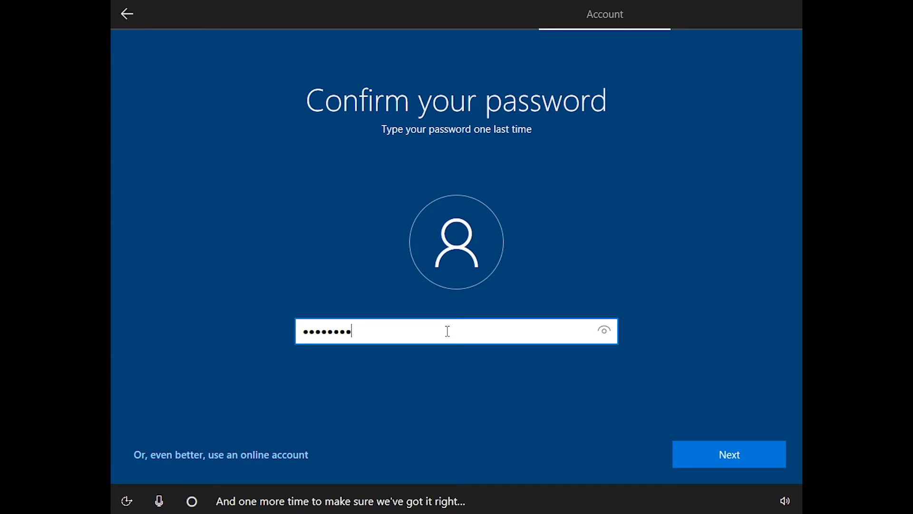
key(Return)
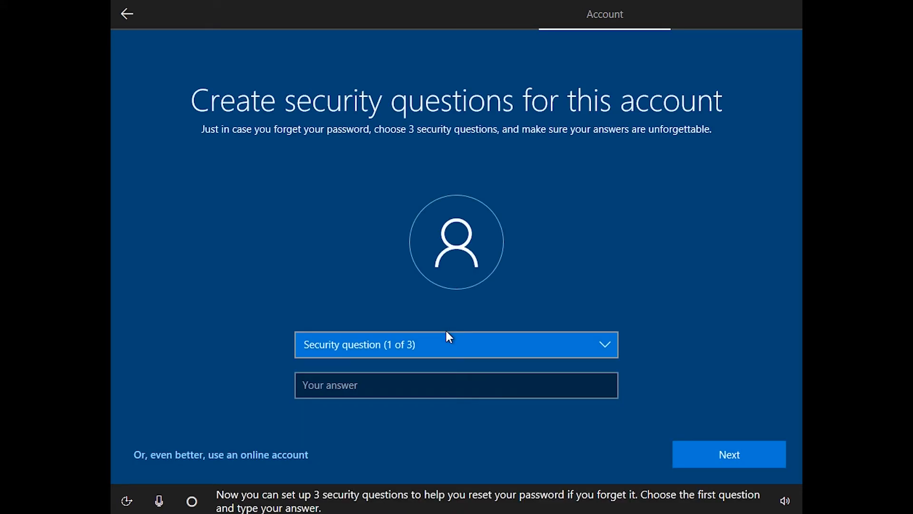
Pick the first pet's name security question and enter its answer.
click(473, 342)
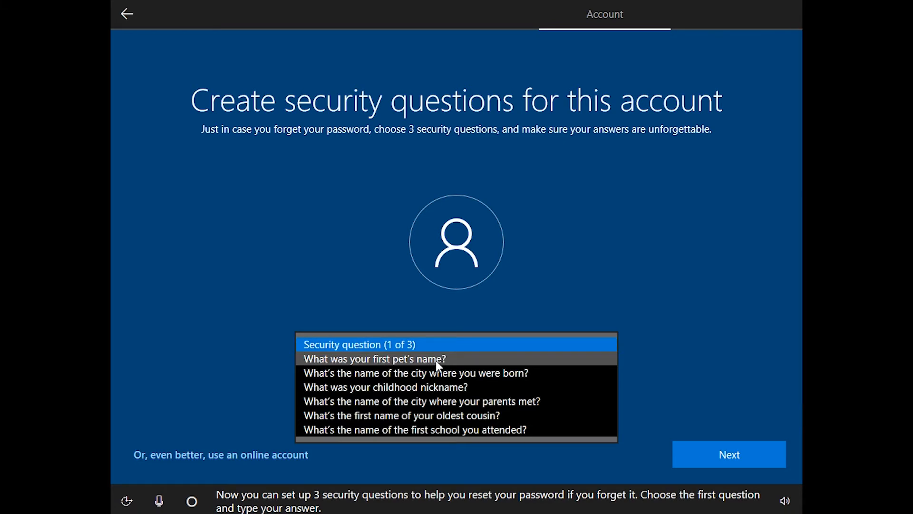
click(435, 361)
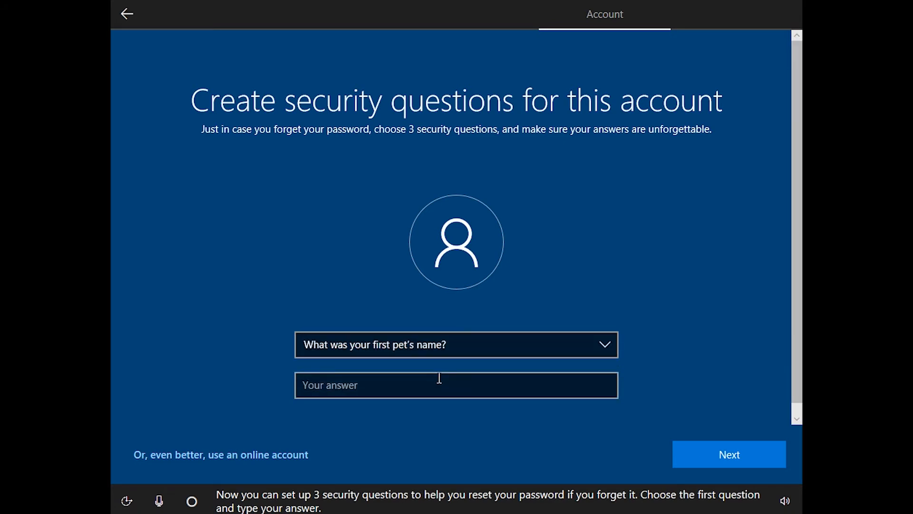
click(440, 377)
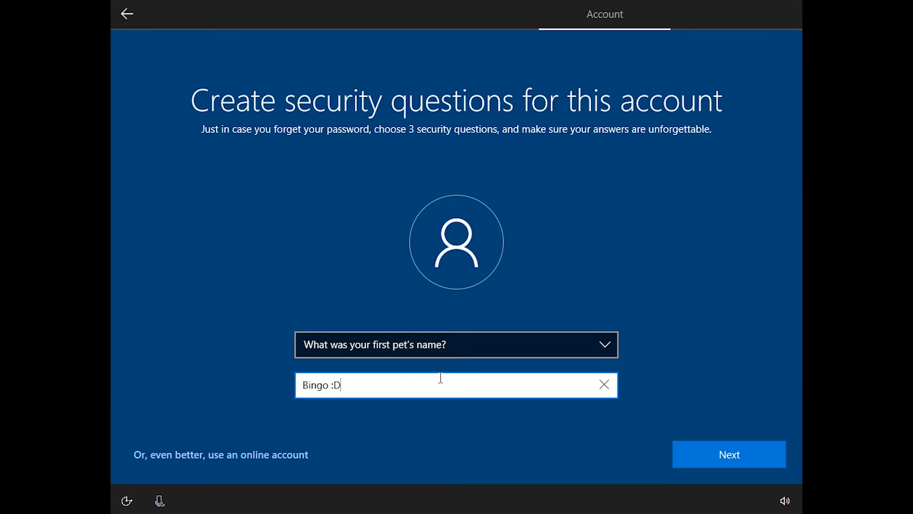
click(712, 454)
Pick the birth city security question and enter its answer.
click(468, 344)
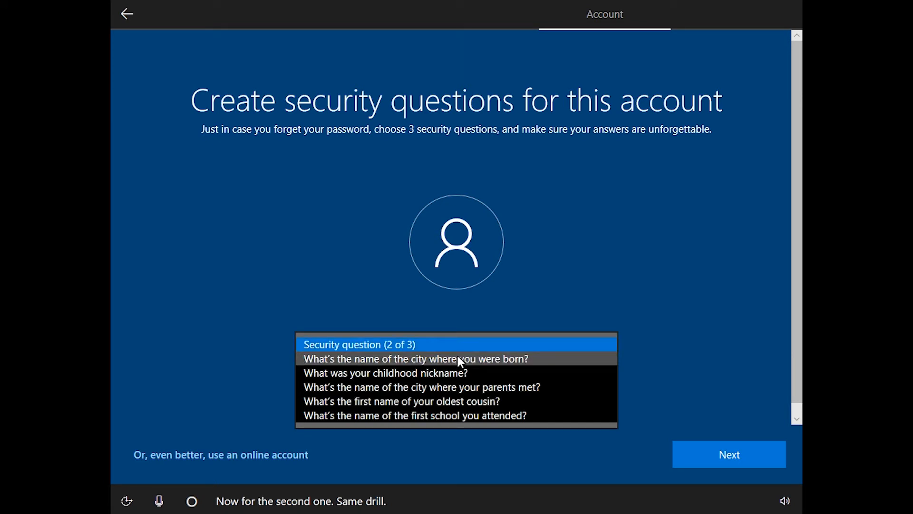
click(459, 357)
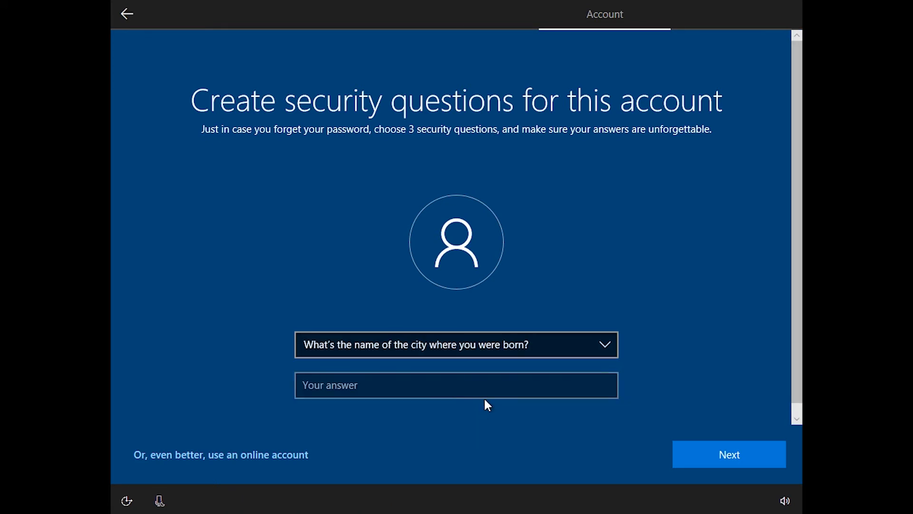
click(490, 388)
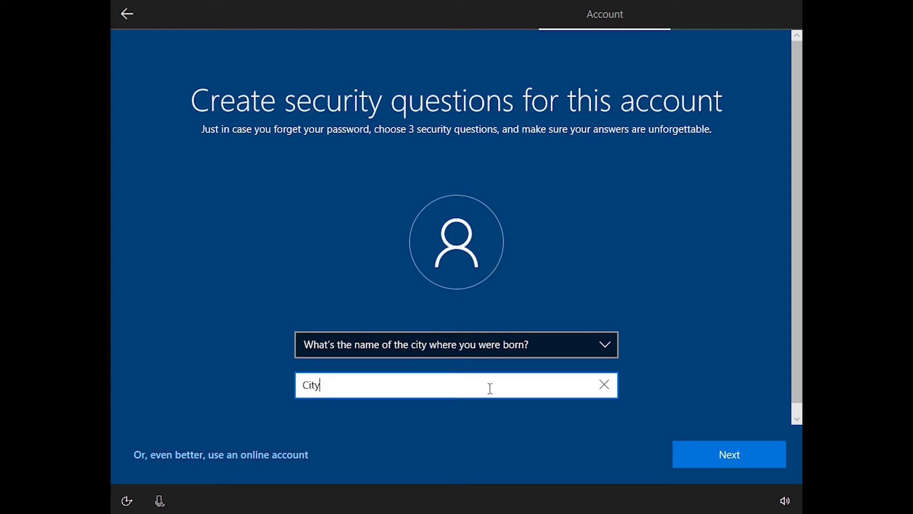
click(709, 460)
Pick the childhood nickname security question, enter its answer, and continue.
click(447, 344)
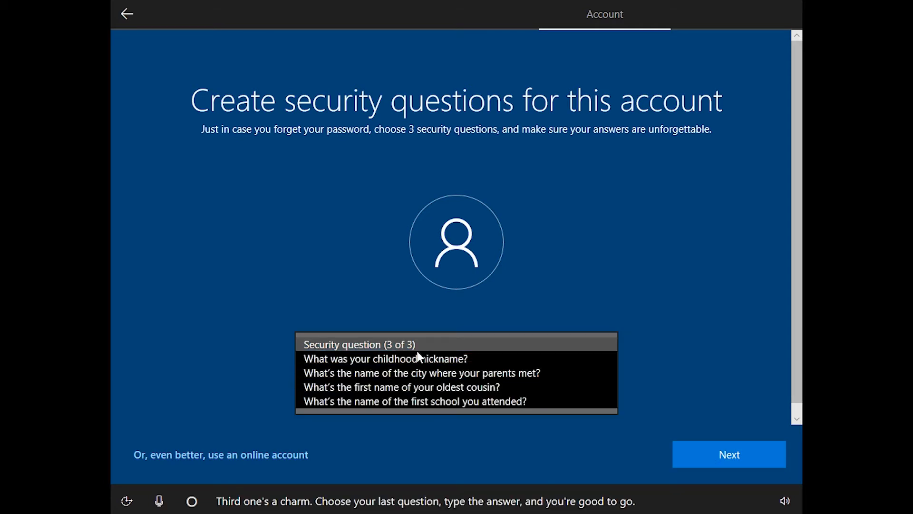
click(412, 362)
click(432, 380)
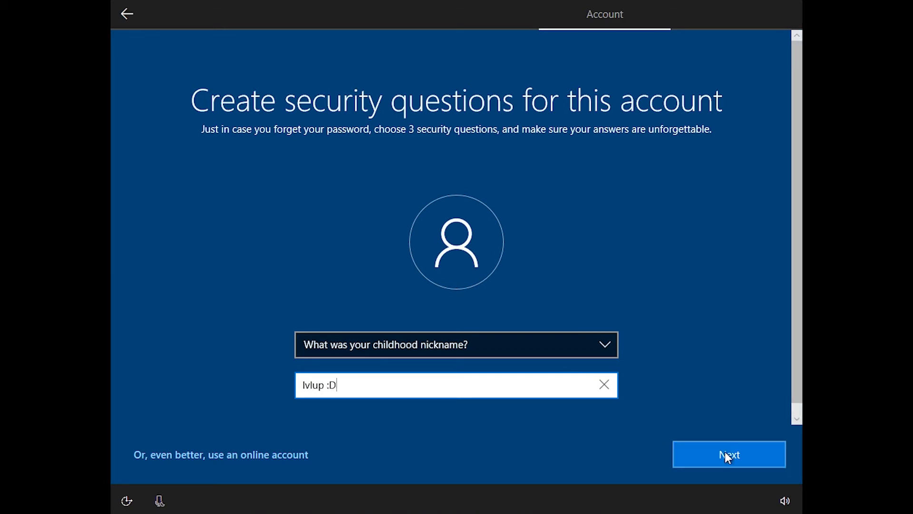
click(725, 454)
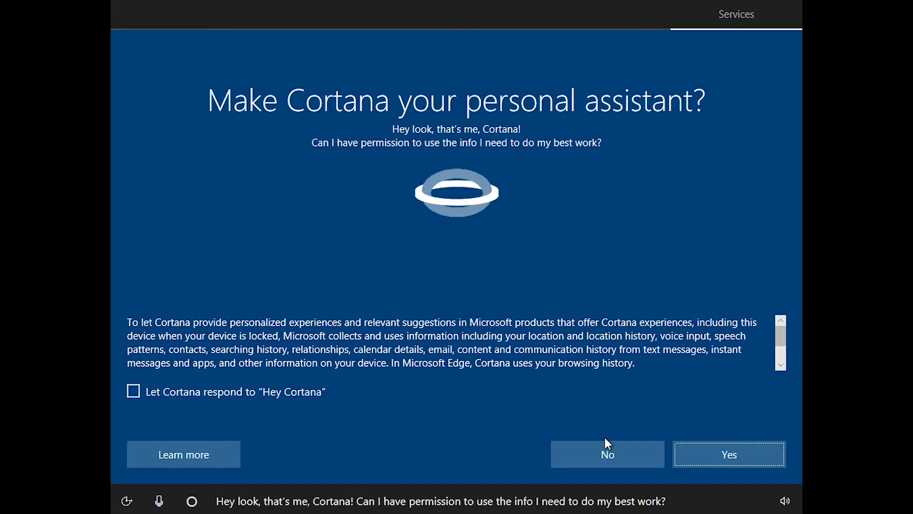
Decline Cortana; turn off speech, Find my device, inking data, location; set diagnostics to Basic.
click(609, 453)
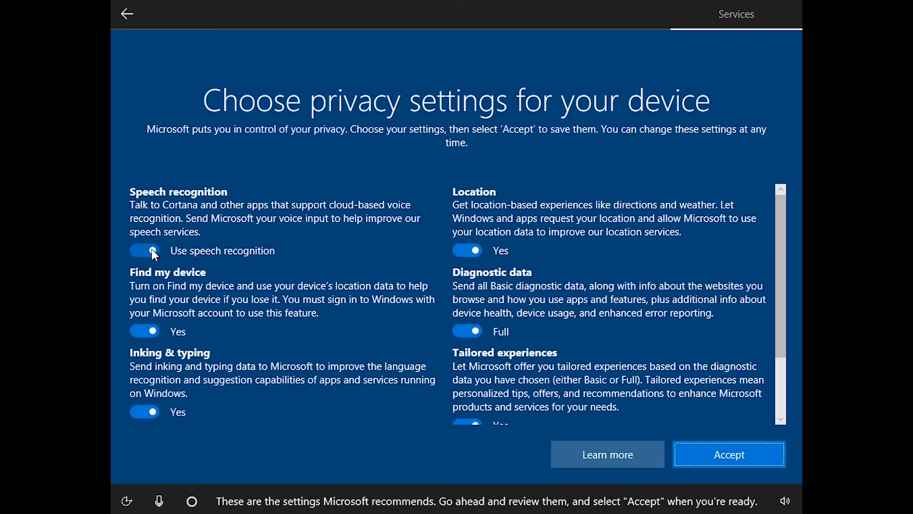
click(152, 251)
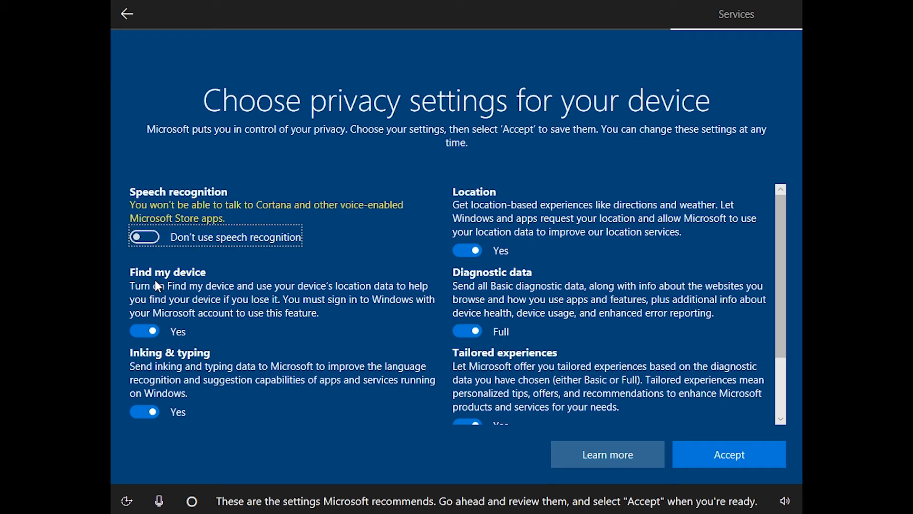
click(153, 328)
click(144, 407)
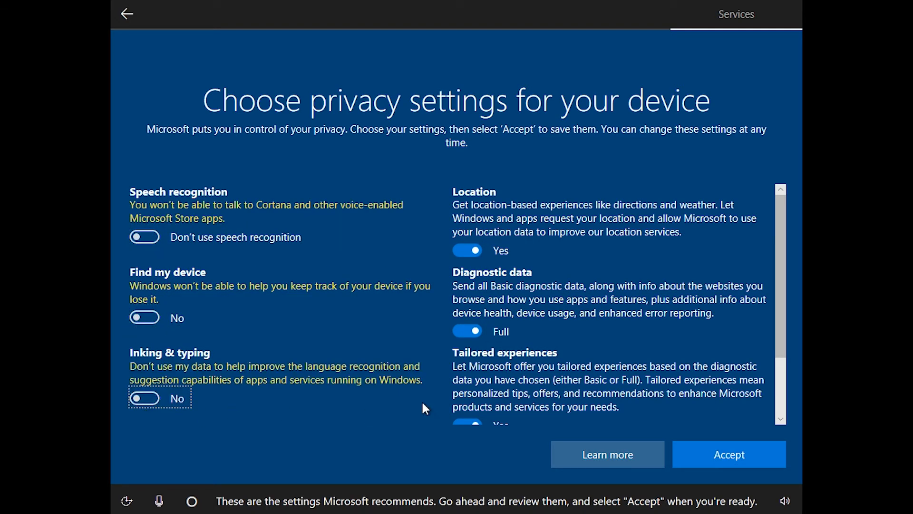
click(468, 250)
click(473, 333)
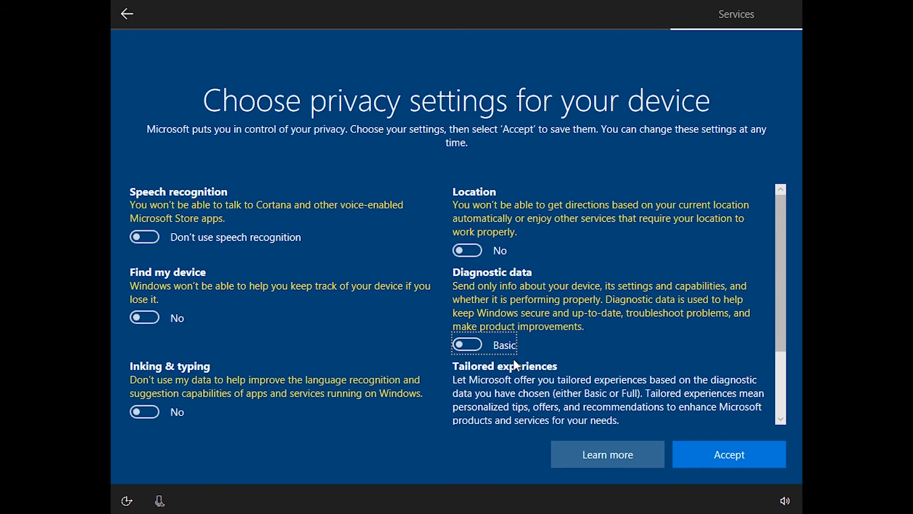
Turn off tailored experiences and the advertising ID, then accept the privacy settings.
scroll(533, 357, down, 2)
click(467, 344)
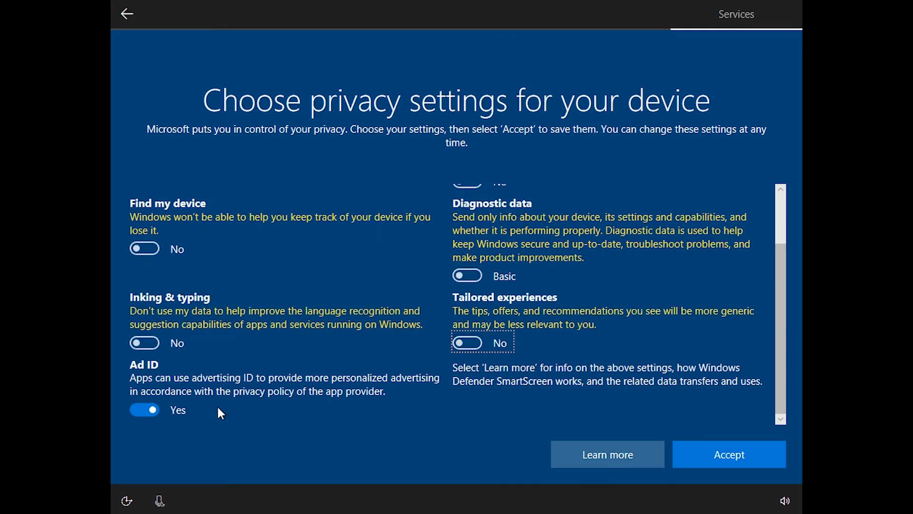
click(147, 413)
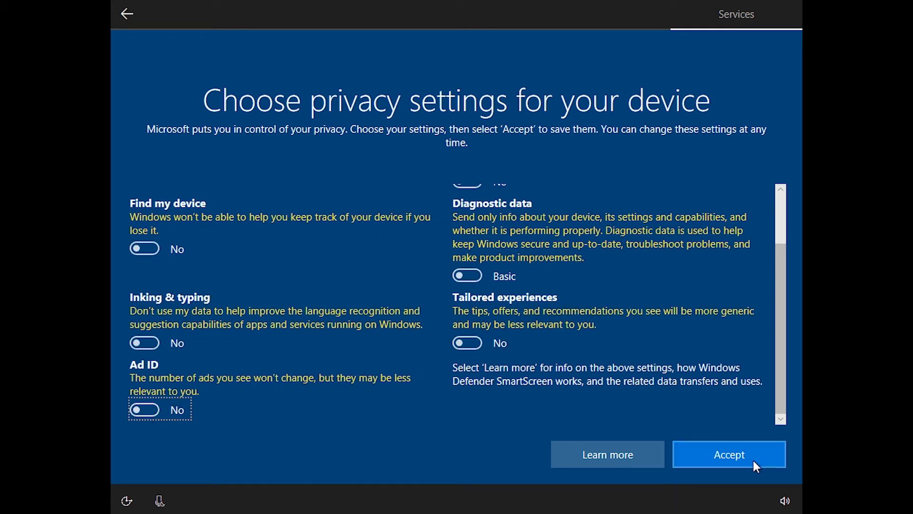
scroll(581, 306, up, 1)
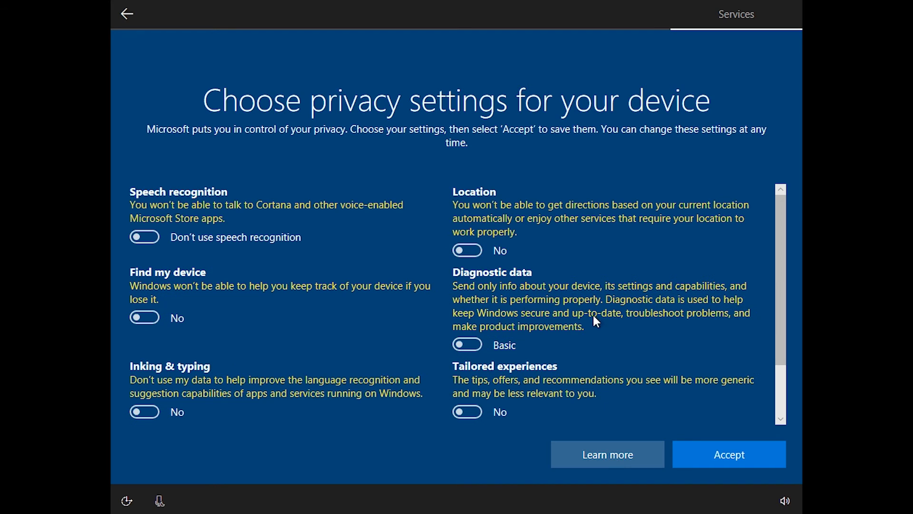
click(722, 459)
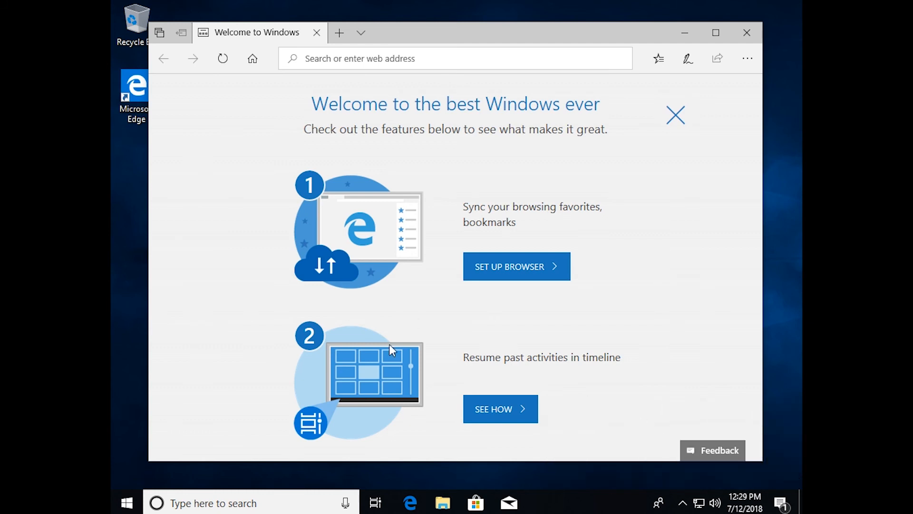
Close the Microsoft Edge "Welcome to the best Windows ever" window to reveal the desktop.
click(753, 35)
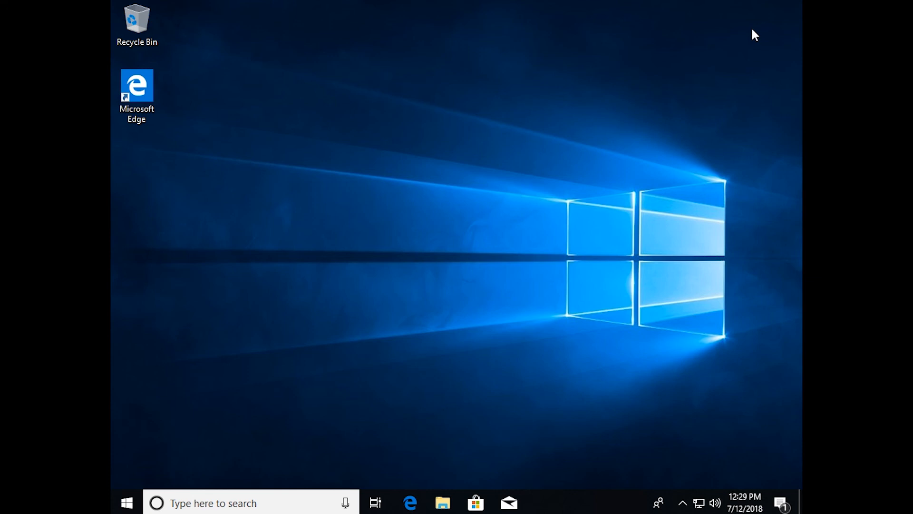